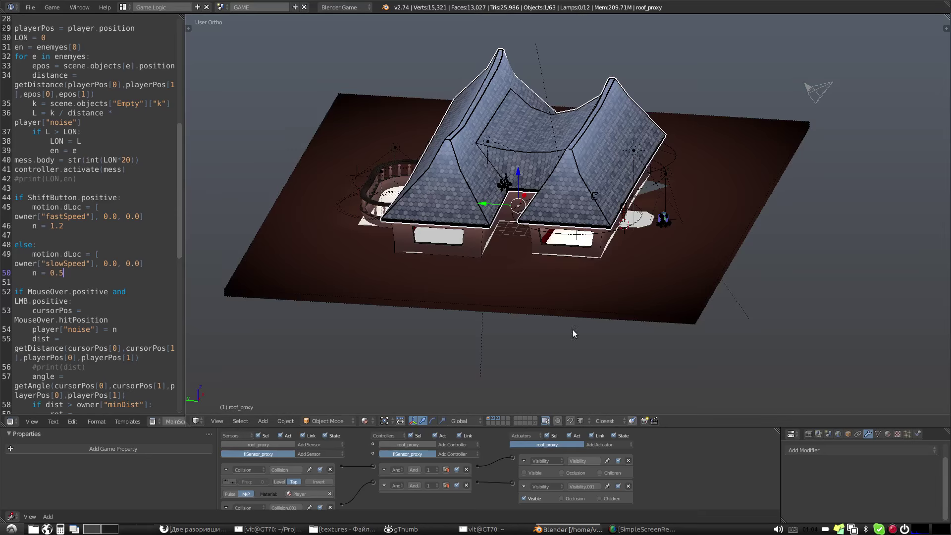
Step: Orbit to a top-down look at the house, deselect the roof, and view through the game camera
mouse_move(517, 234)
middle_mouse_down()
mouse_move(678, 287)
mouse_move(664, 278)
middle_mouse_up()
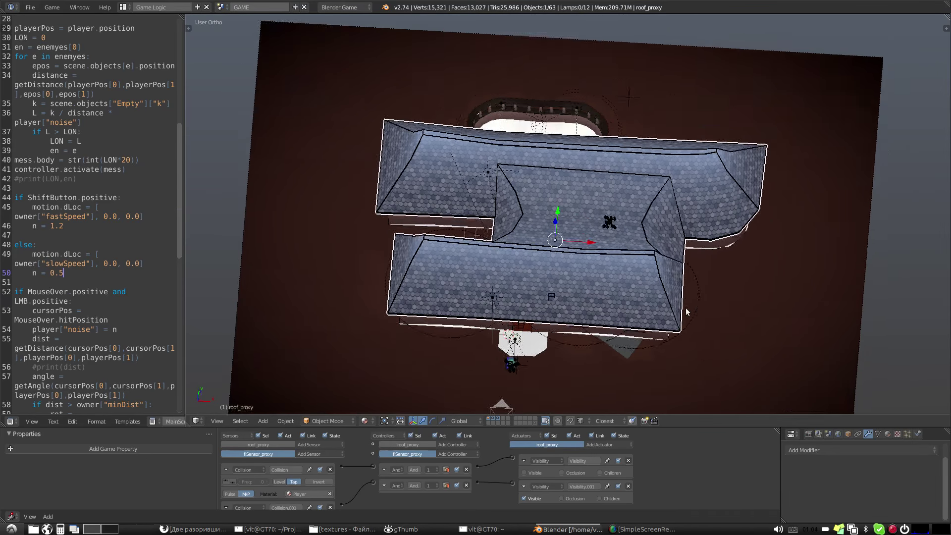
key("a")
key("KP_0")
key("ctrl+Up")
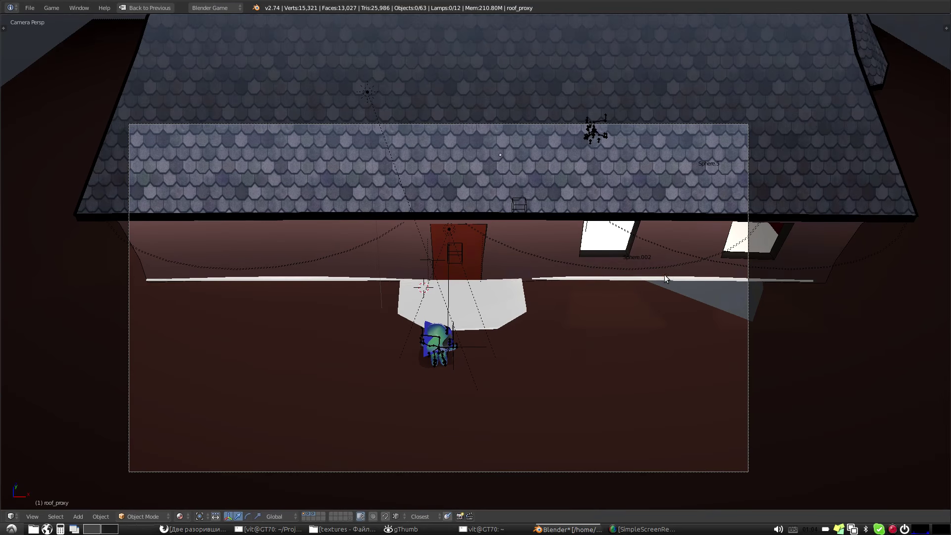
scroll(588, 311, "up", 2)
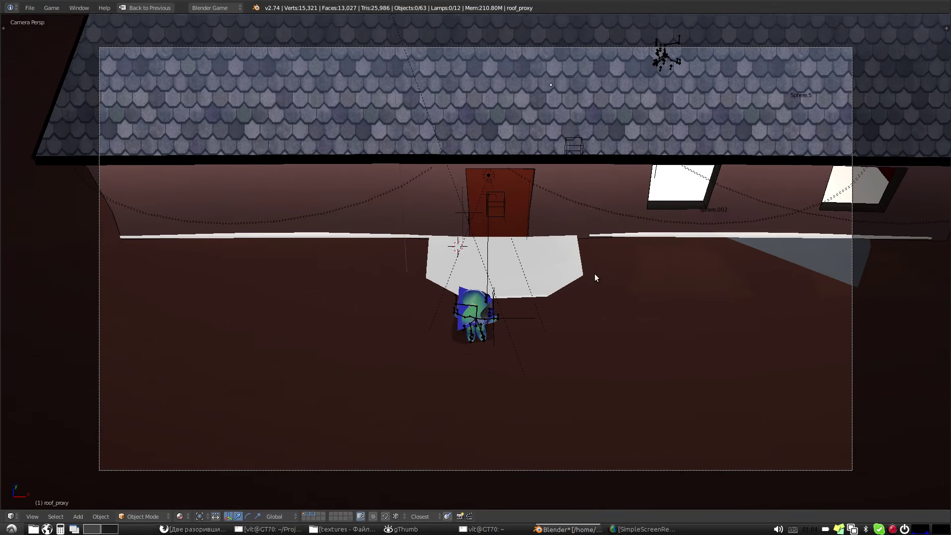
scroll(595, 273, "up", 1)
scroll(601, 255, "up", 1)
scroll(604, 245, "up", 1)
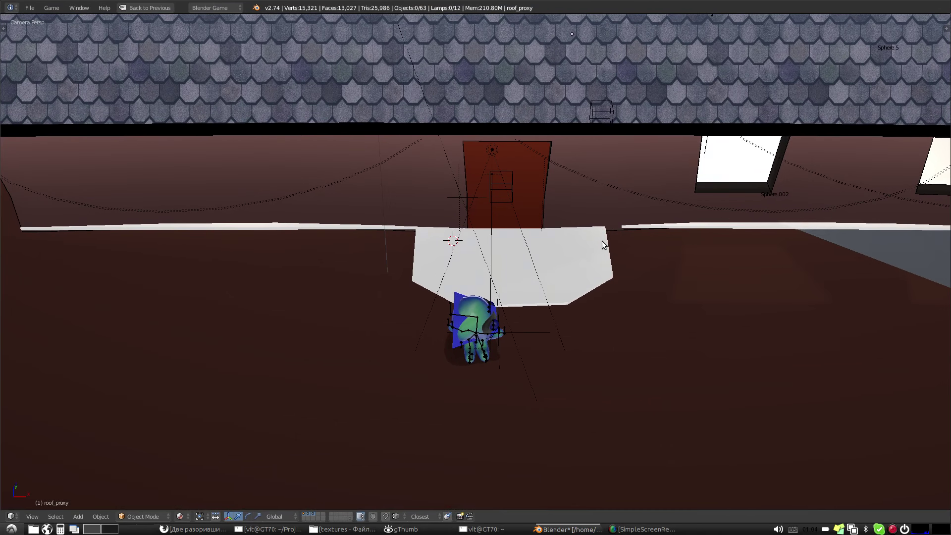
key("p")
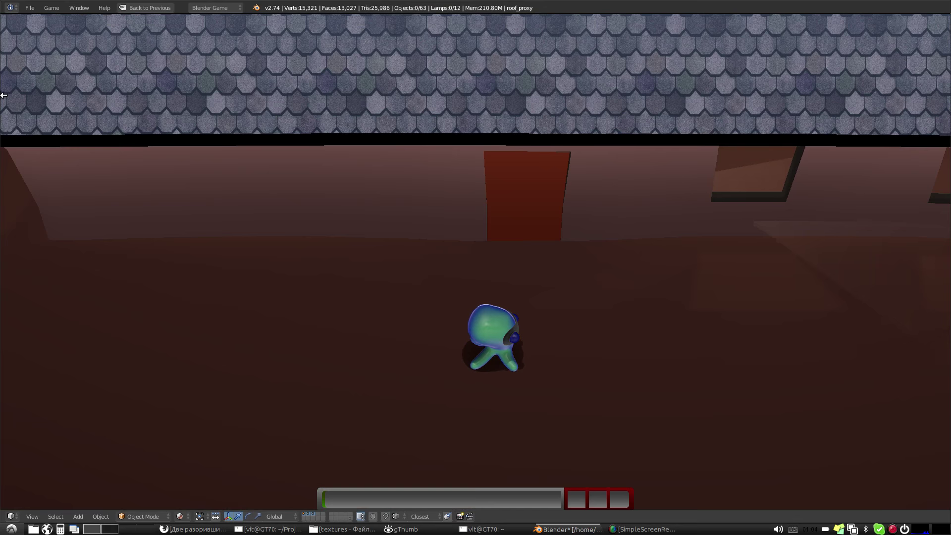
key("Escape")
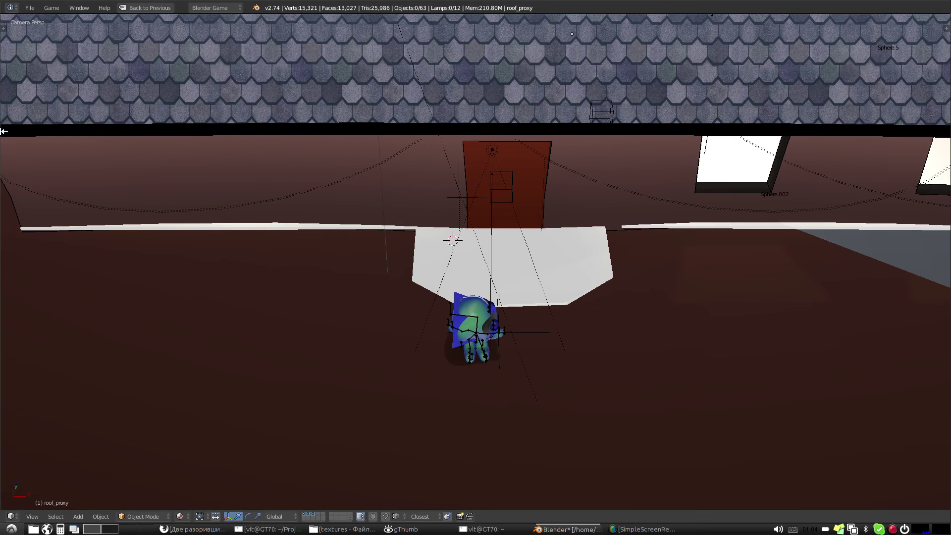
scroll(192, 242, "down", 1)
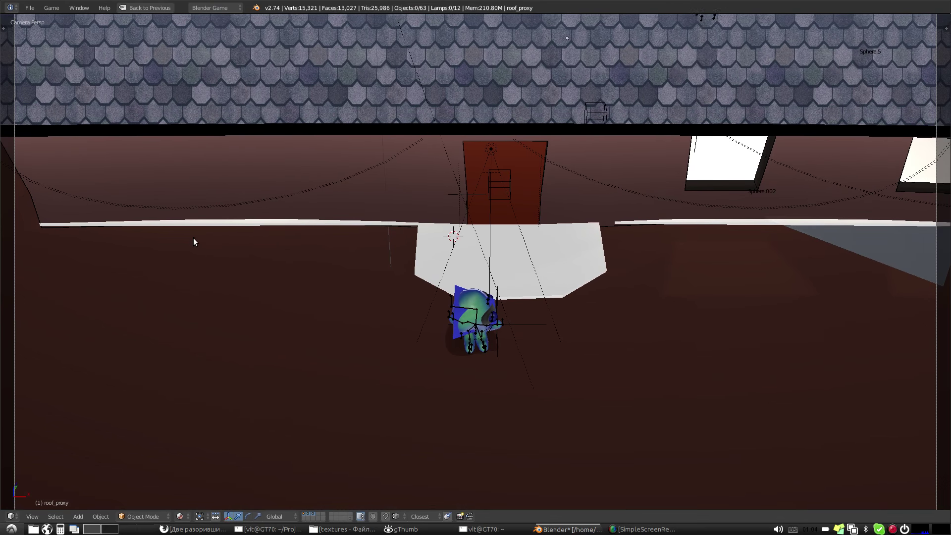
Step: Run the game and walk the octopus down the corridor, opening the middle and right-hand doors
key("p")
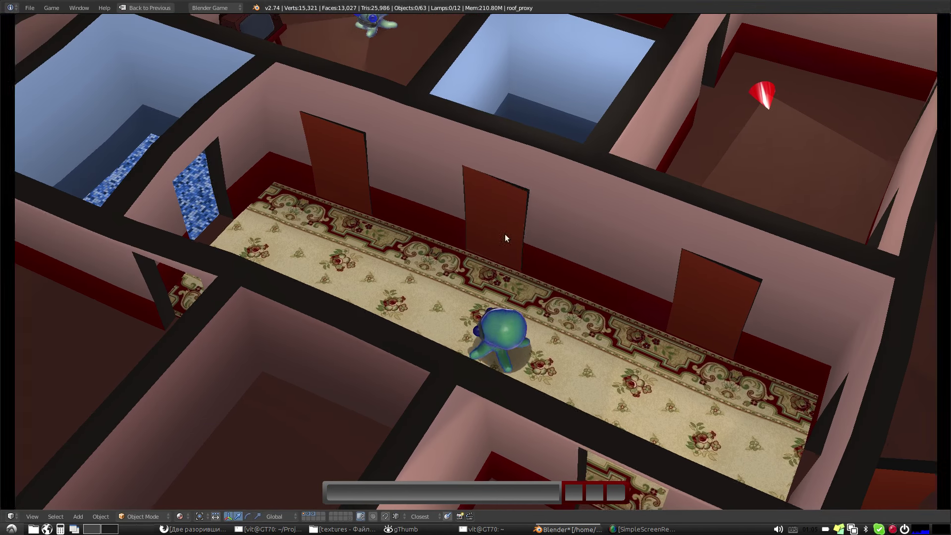
left_click(504, 234)
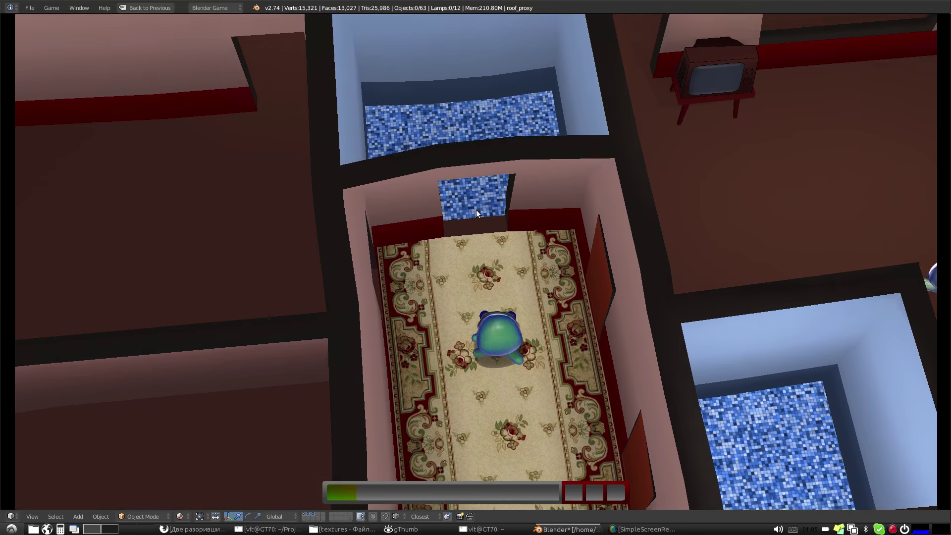
left_click(584, 303)
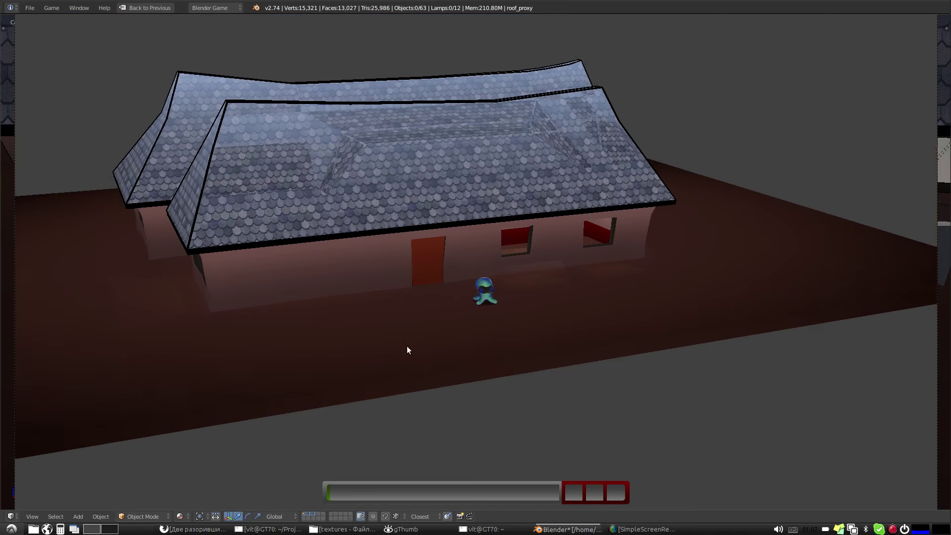
Step: Stop the game with Esc, returning to the editor's camera view of the house
key("Escape")
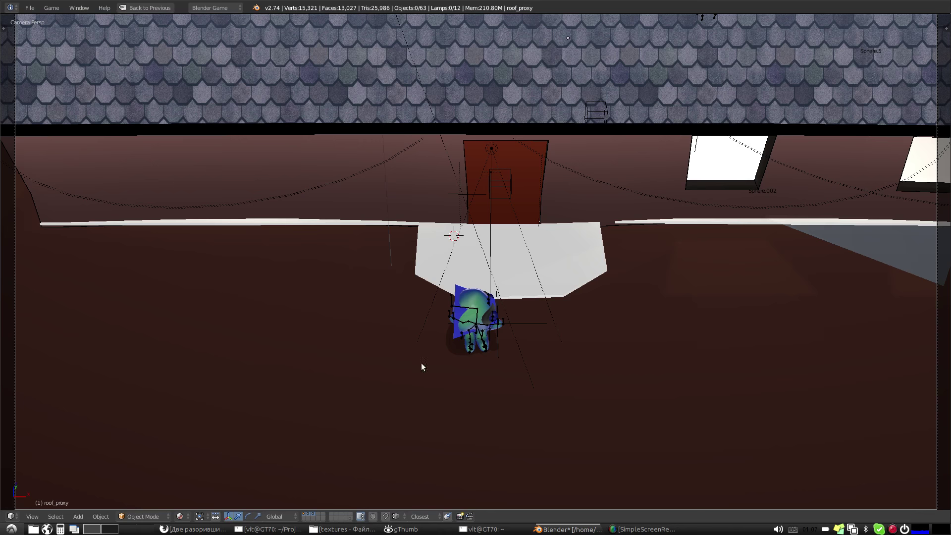
Step: Save over the house level, then play and stop the octopus character's animation
key("ctrl+s")
left_click(533, 336)
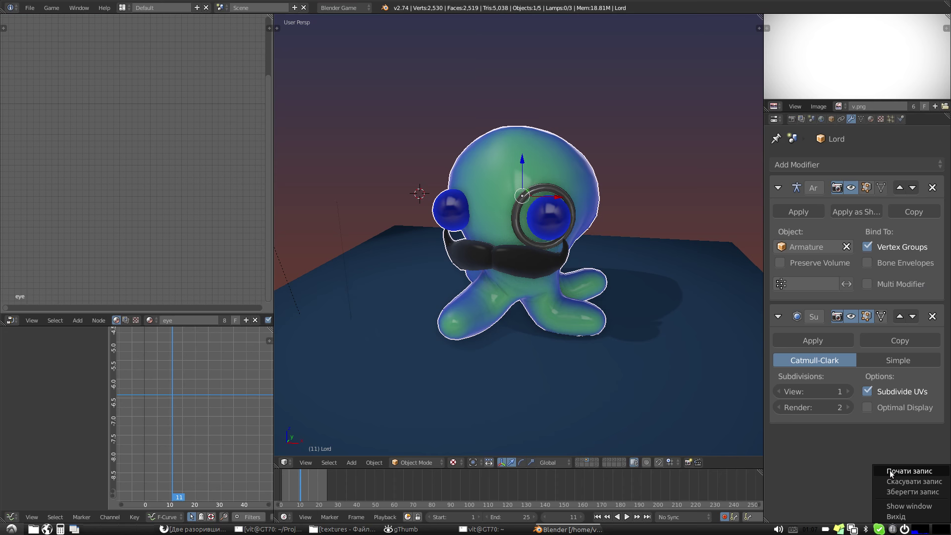
mouse_move(583, 339)
middle_mouse_down()
mouse_move(643, 333)
mouse_move(522, 361)
mouse_move(672, 345)
mouse_move(566, 369)
mouse_move(590, 347)
middle_mouse_up()
key("alt+a")
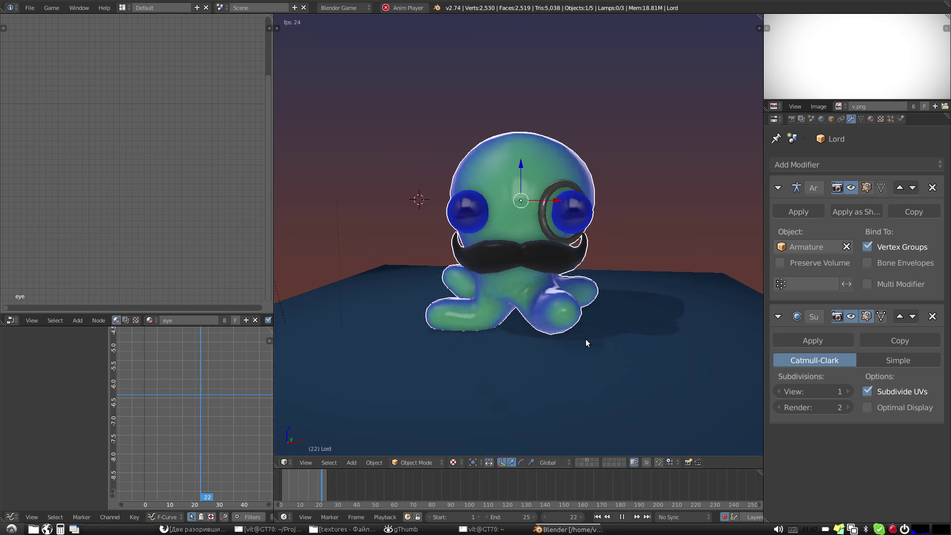
key("alt+a")
key("alt+a")
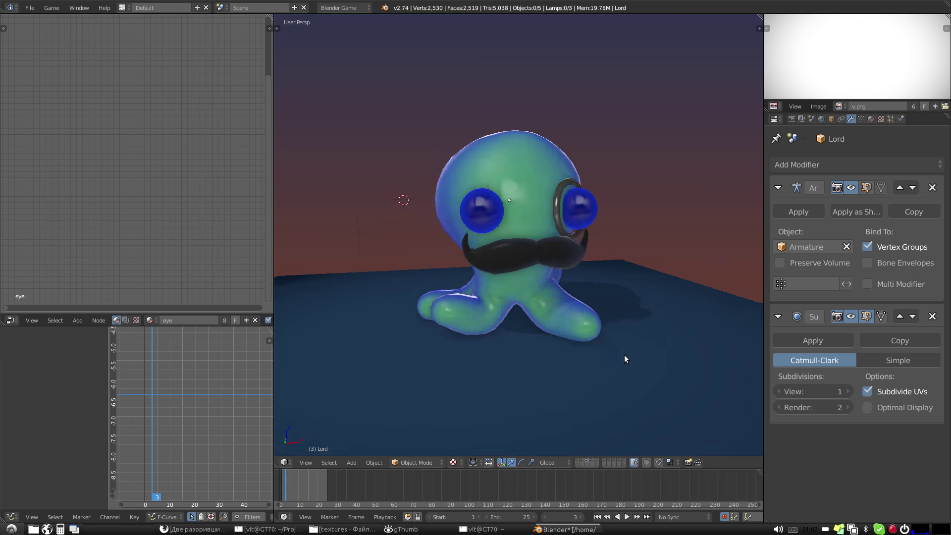
Step: Test the character scene in the game engine twice, stopping each run with Esc
key("p")
key("Escape")
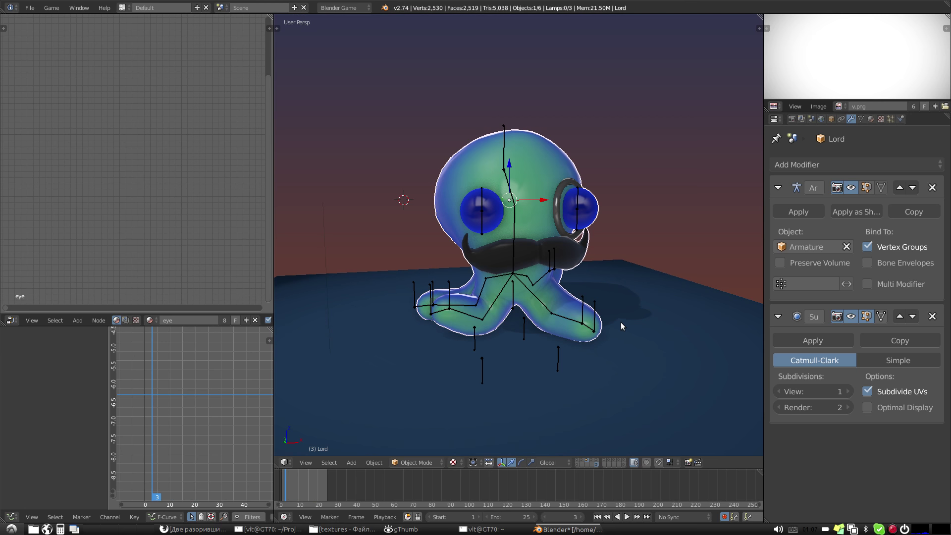
key("p")
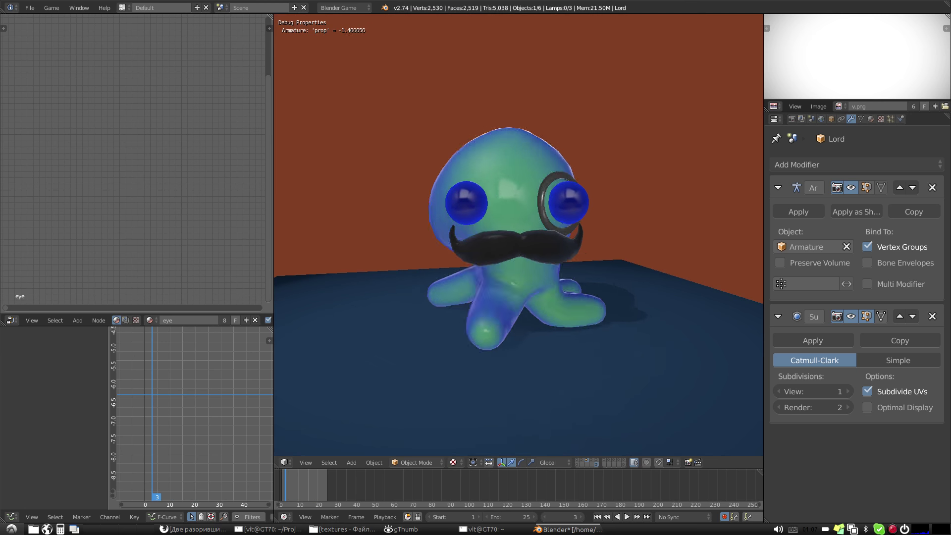
key("Escape")
Step: Select the mustache and orbit to a frontal view of the octopus's face
middle_click_drag(495, 247, 543, 333)
scroll(543, 333, "up", 5)
right_click(516, 216)
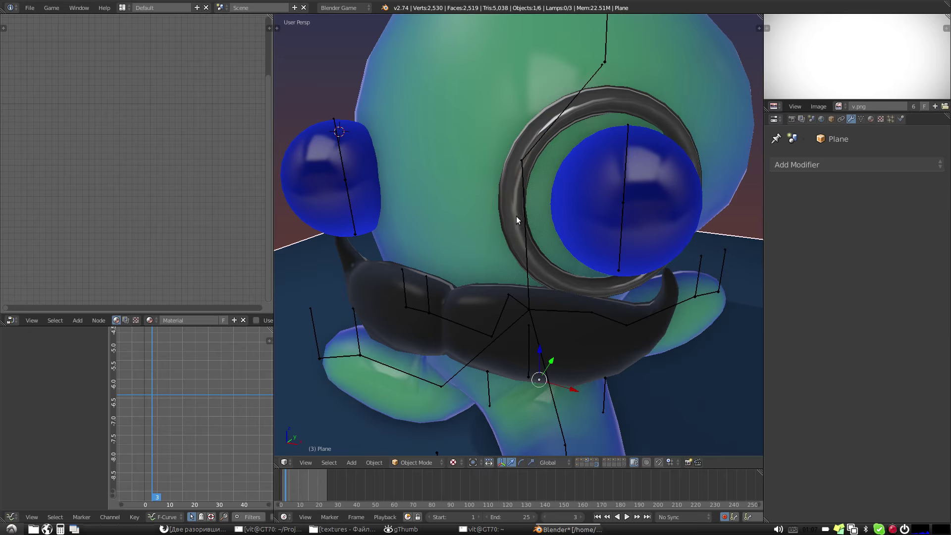
scroll(516, 216, "down", 4)
mouse_move(587, 271)
middle_mouse_down()
mouse_move(598, 256)
mouse_move(550, 218)
mouse_move(574, 273)
mouse_move(625, 317)
middle_mouse_up()
scroll(550, 218, "up", 3)
key("Left")
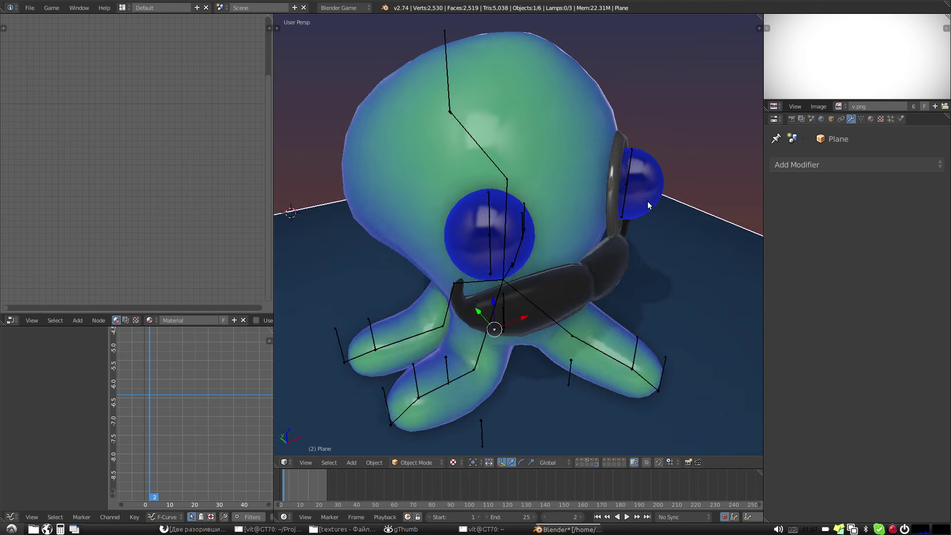
middle_click_drag(648, 205, 614, 196)
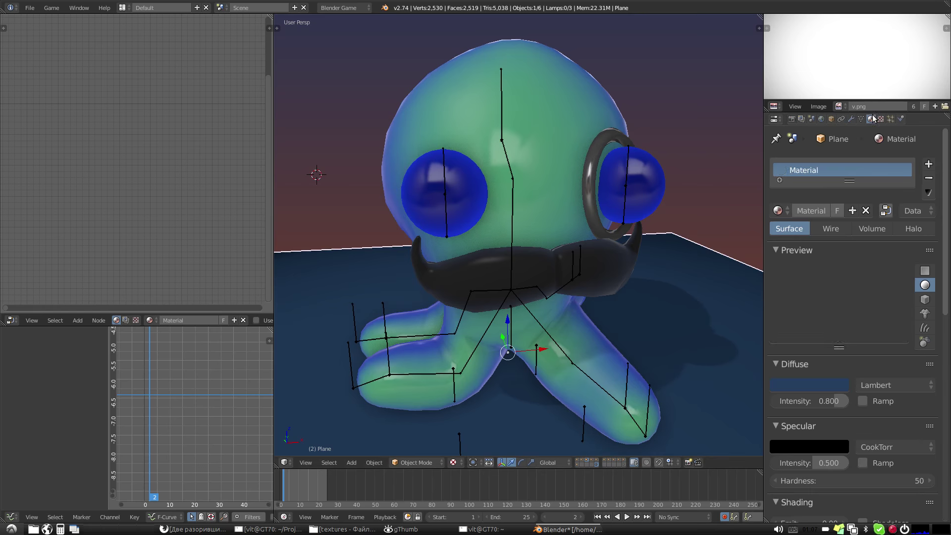
Step: Enlarge the material slot list and select the octopus body to show octo1, eye and ps2
left_click_drag(845, 181, 841, 210)
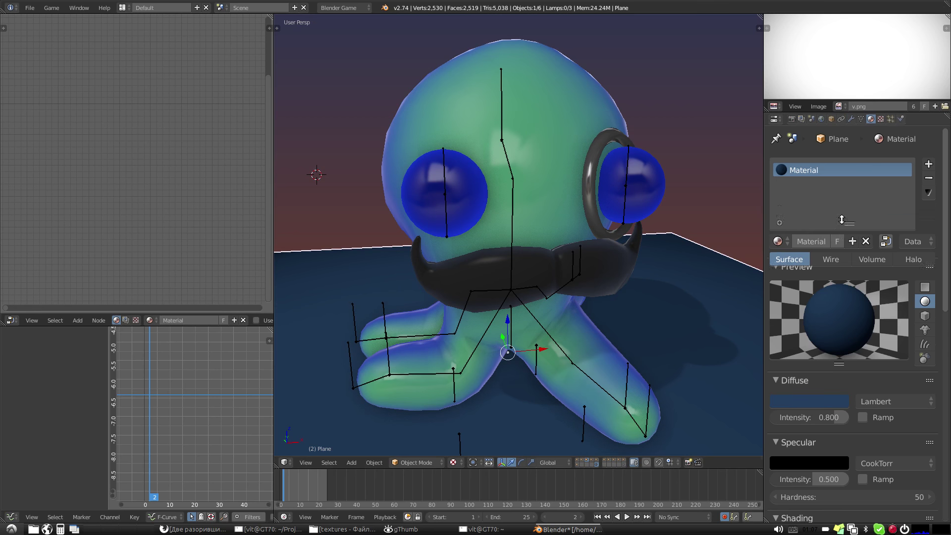
middle_click_drag(700, 244, 584, 158)
right_click(559, 141)
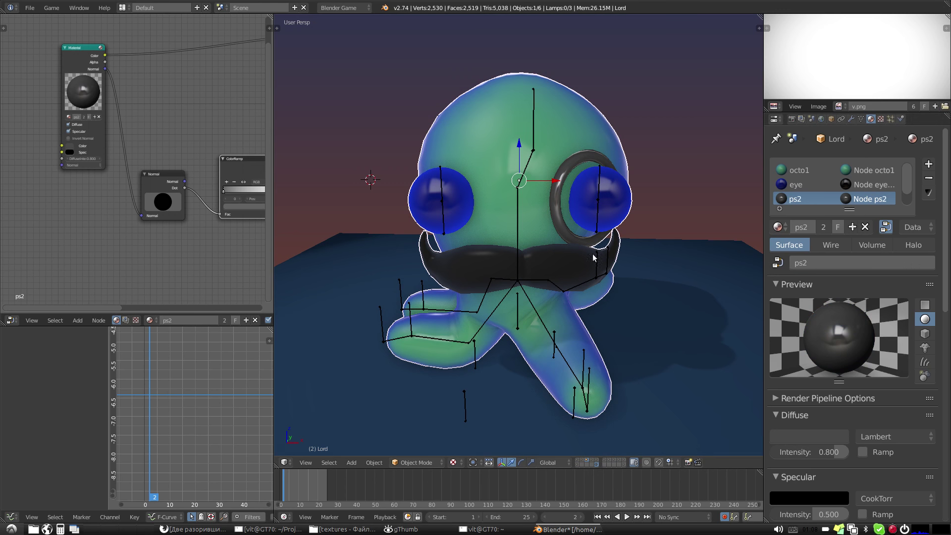
Step: Test-run the game, then show the glasses and bow tie layer with the octopus
key("p")
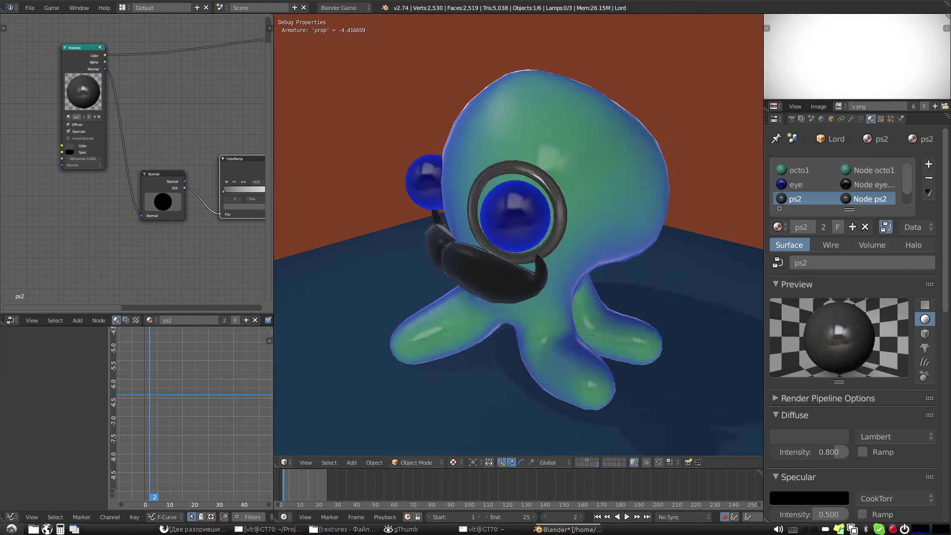
key("Escape")
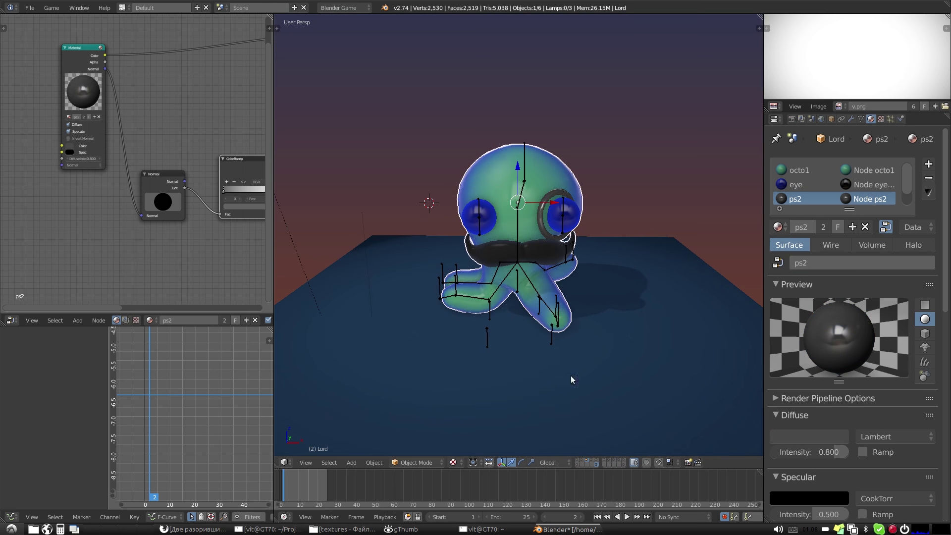
left_click(590, 460)
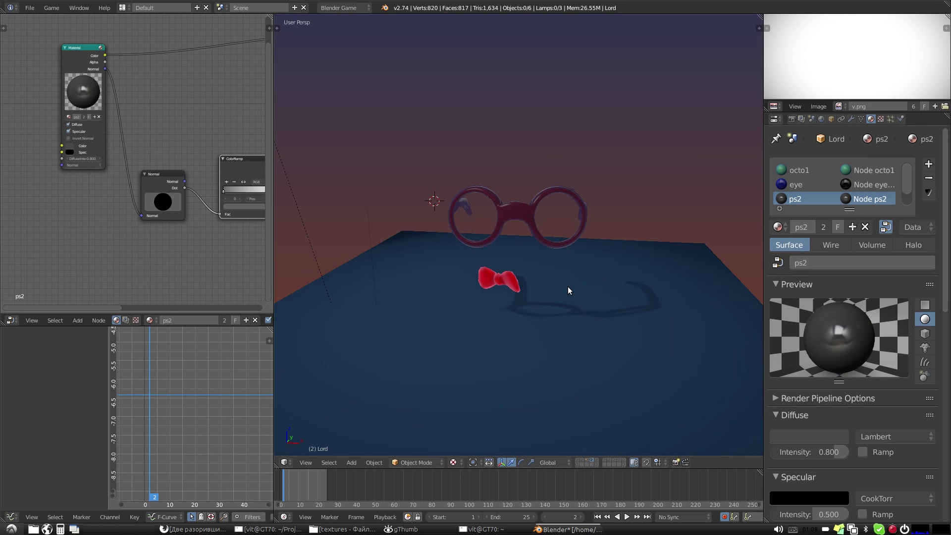
left_click(576, 460)
Step: Preview the costumed octopus's animation, then test it in the game engine
key("alt+a")
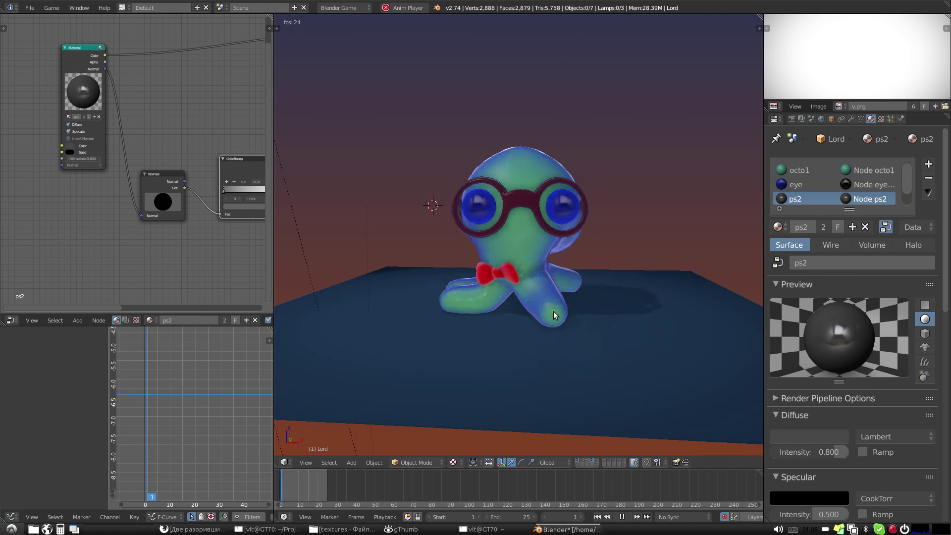
key("alt+a")
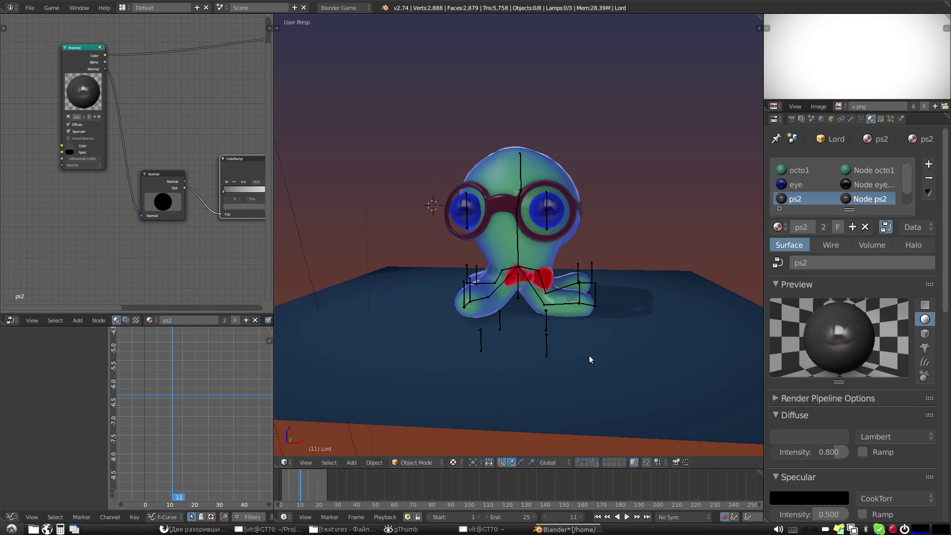
key("p")
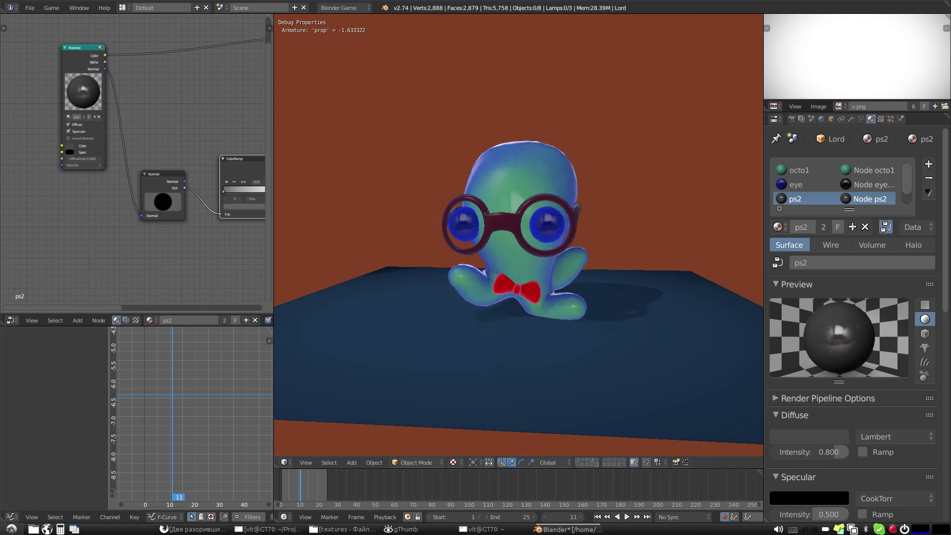
key("Escape")
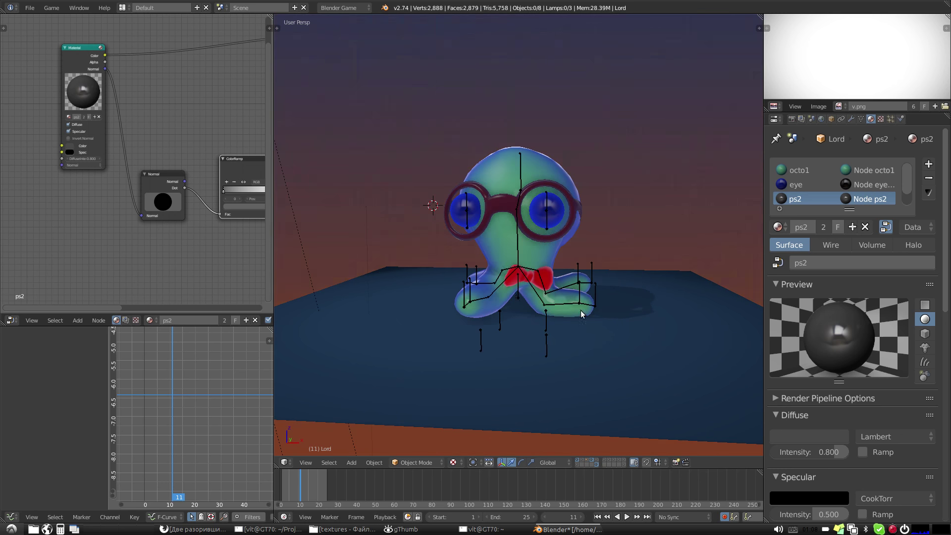
Step: Show and inspect the pink character and then the masked green octopus costume layers
left_click(620, 459)
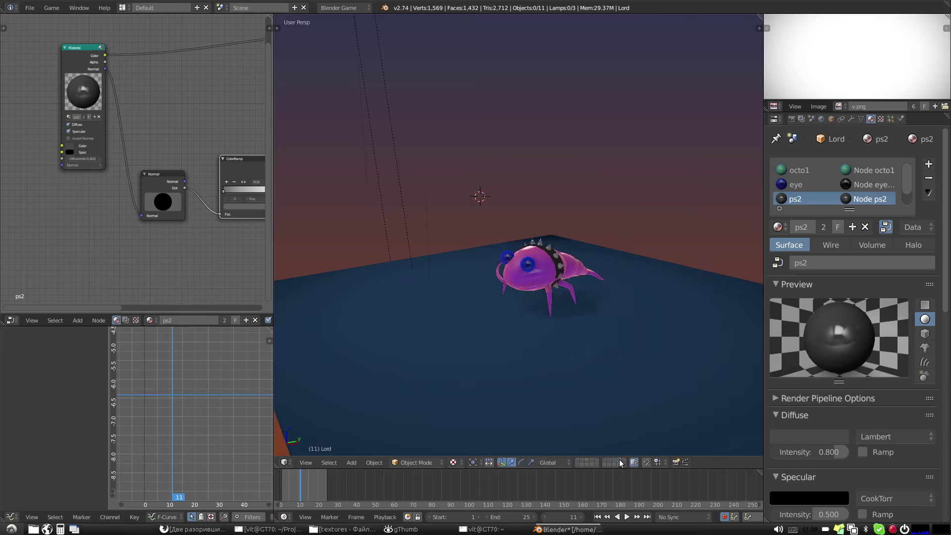
mouse_move(567, 340)
middle_mouse_down()
mouse_move(683, 389)
mouse_move(557, 328)
mouse_move(484, 335)
middle_mouse_up()
scroll(558, 328, "up", 5)
left_click(615, 462)
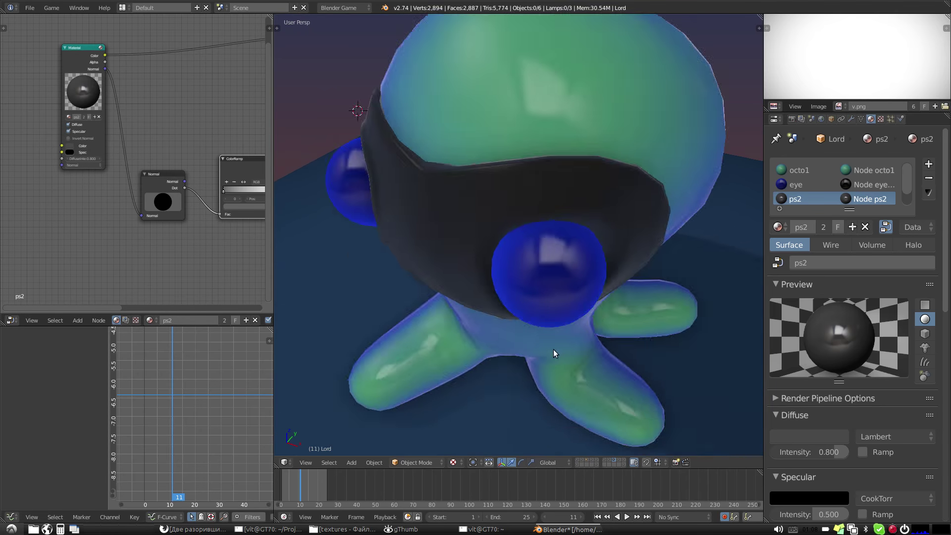
scroll(599, 239, "down", 4)
mouse_move(554, 349)
middle_mouse_down()
mouse_move(609, 233)
mouse_move(622, 313)
middle_mouse_up()
scroll(574, 234, "up", 3)
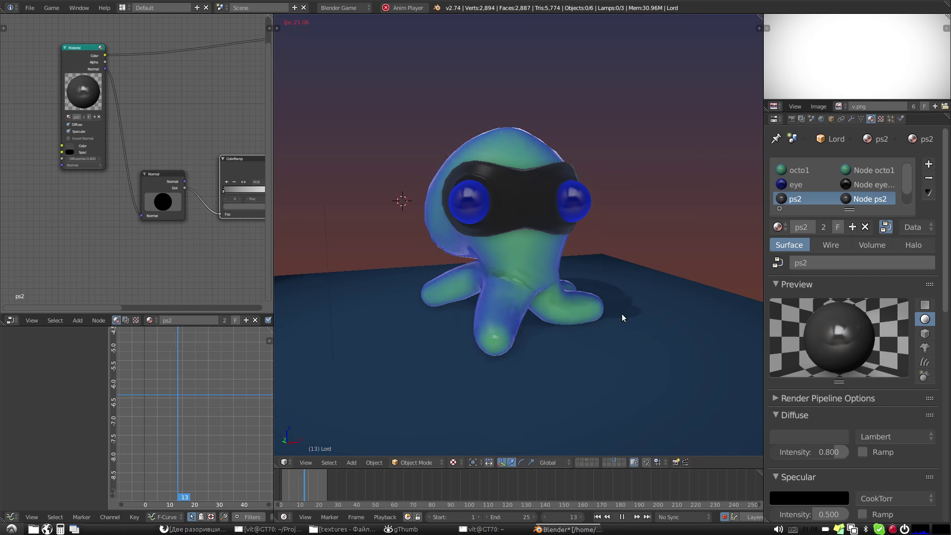
Step: Combine the yellow curly wig with the octopus, preview its animation, and save over the file
left_click(609, 461)
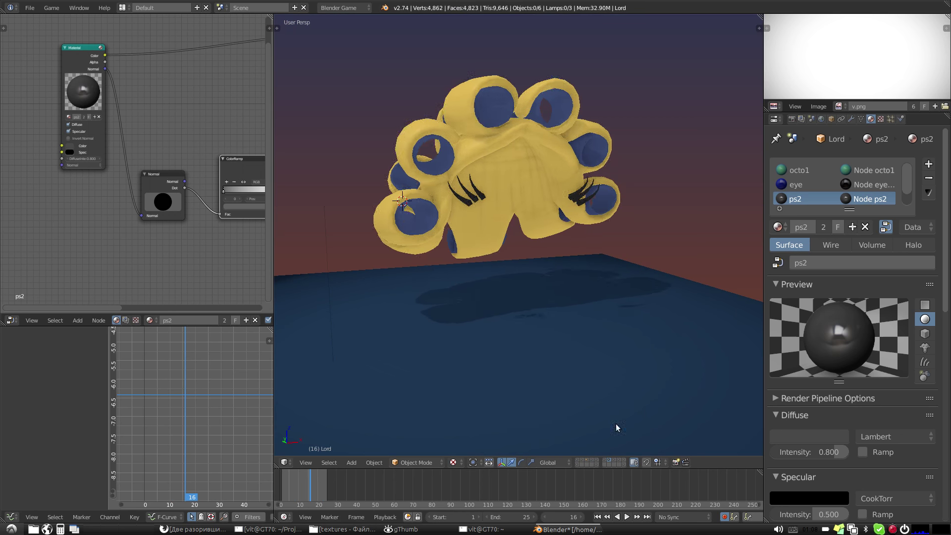
left_click(576, 459, "shift")
key("alt+a")
mouse_move(628, 340)
middle_mouse_down()
mouse_move(567, 334)
mouse_move(709, 328)
mouse_move(625, 339)
middle_mouse_up()
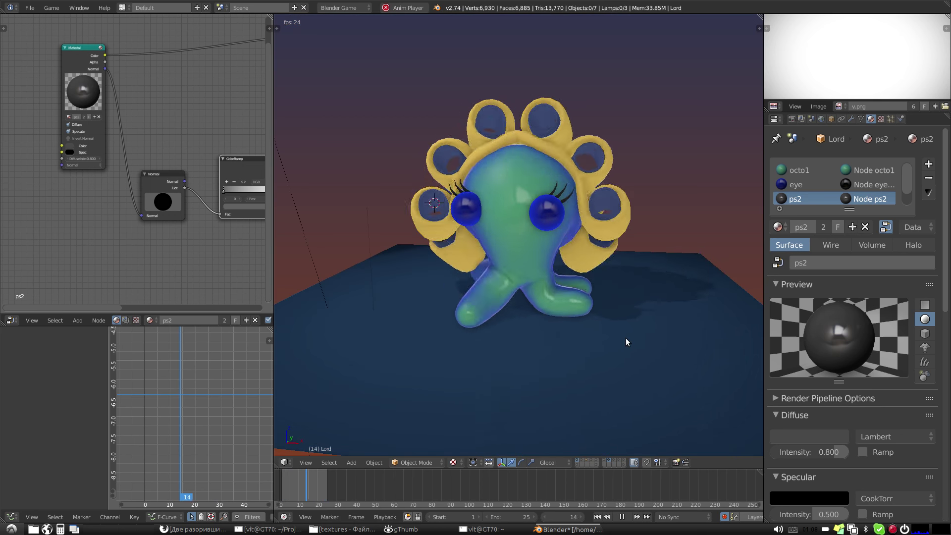
middle_click_drag(625, 338, 682, 331)
key("alt+a")
key("ctrl+s")
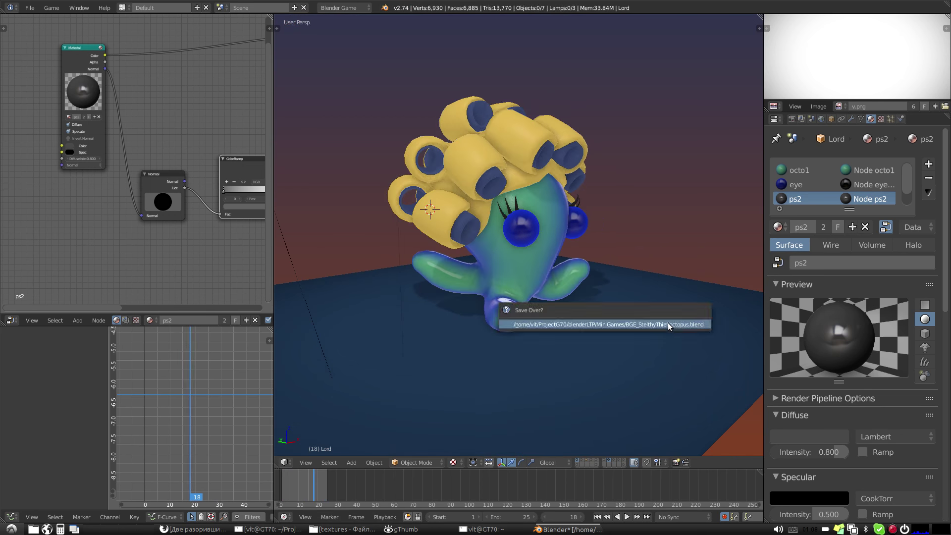
left_click(668, 322)
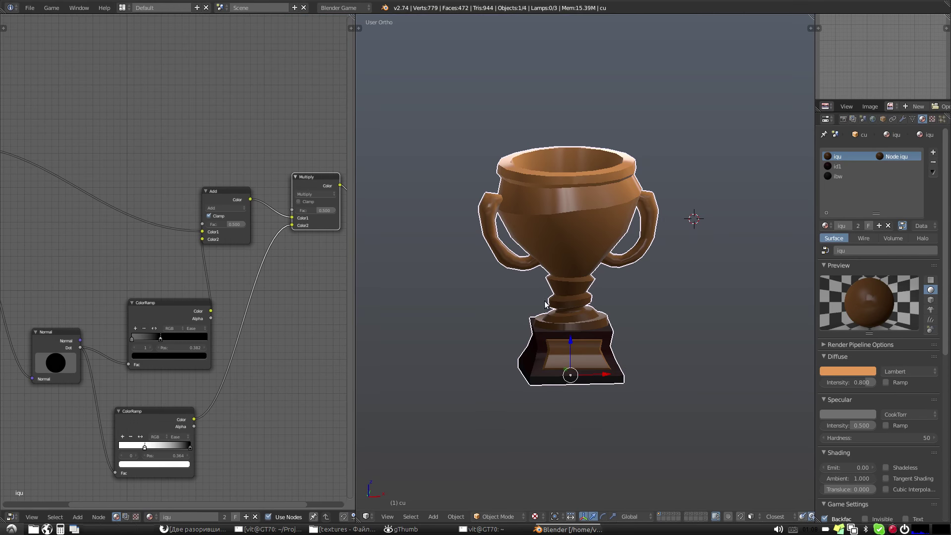
Step: Inspect the trophy, lamp and microwave, enabling Ambient Occlusion in the viewport shading
mouse_move(556, 316)
middle_mouse_down()
mouse_move(692, 305)
mouse_move(635, 314)
mouse_move(585, 382)
middle_mouse_up()
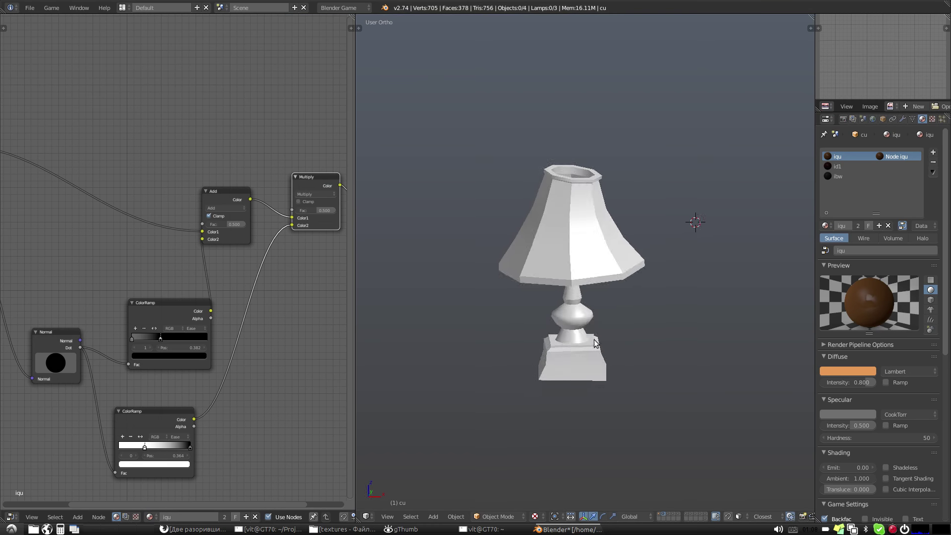
middle_click_drag(619, 237, 568, 347)
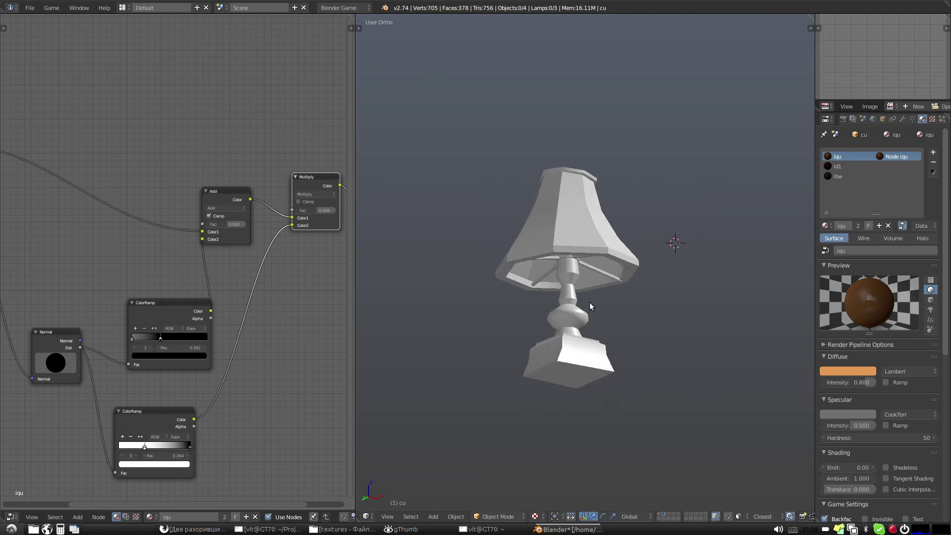
scroll(568, 347, "up", 2)
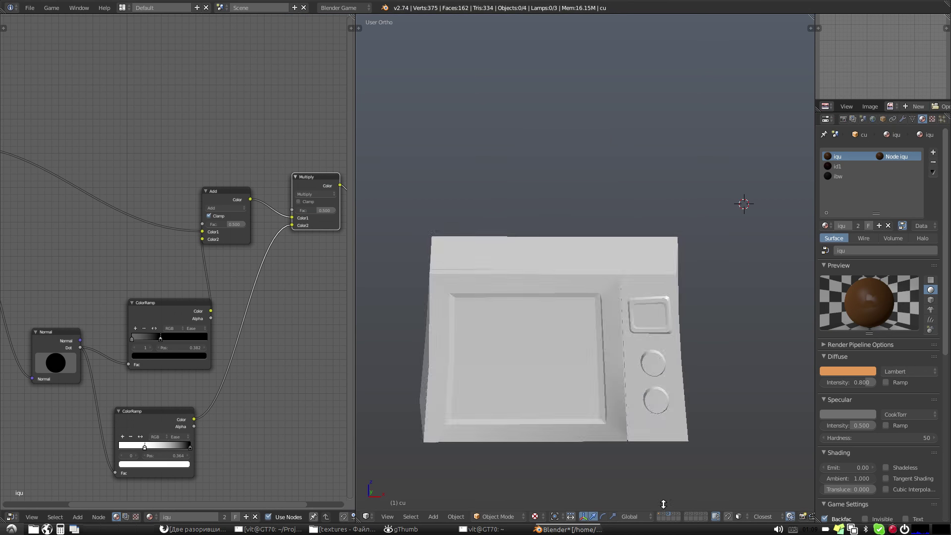
mouse_move(662, 505)
middle_mouse_down()
mouse_move(550, 382)
mouse_move(466, 380)
mouse_move(596, 389)
middle_mouse_up()
scroll(596, 389, "up", 2)
key("n")
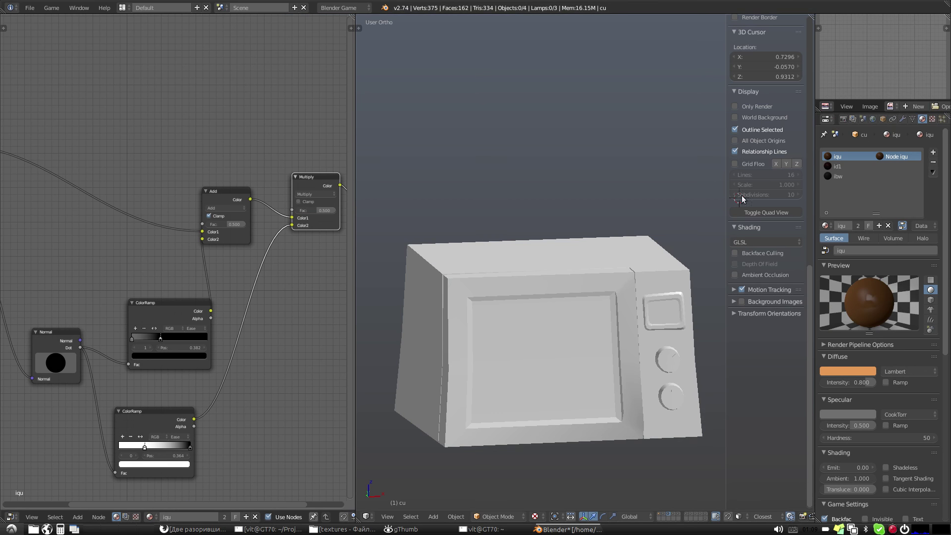
left_click(734, 276)
key("n")
middle_click_drag(605, 361, 552, 371)
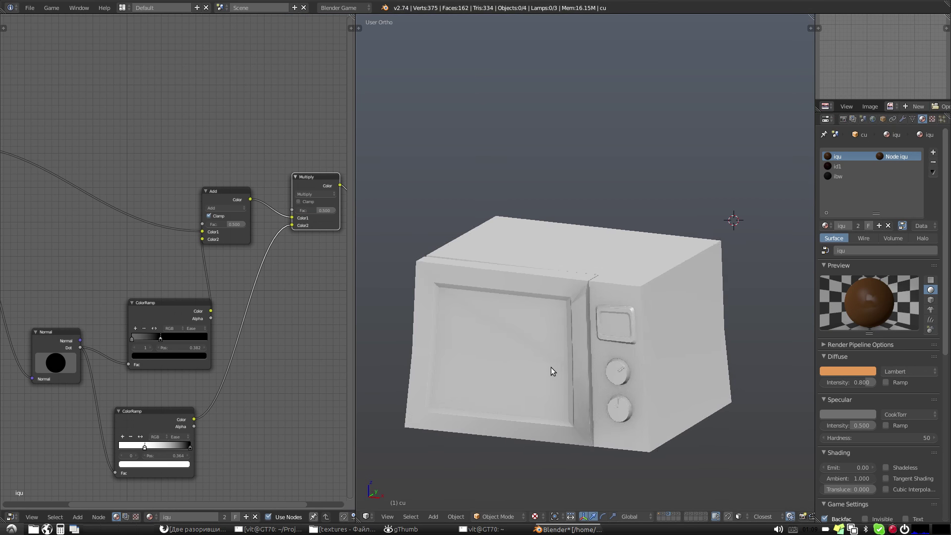
Step: Show the alarm clock, TV and laptop models, switching to solid grey shading
left_click(672, 518)
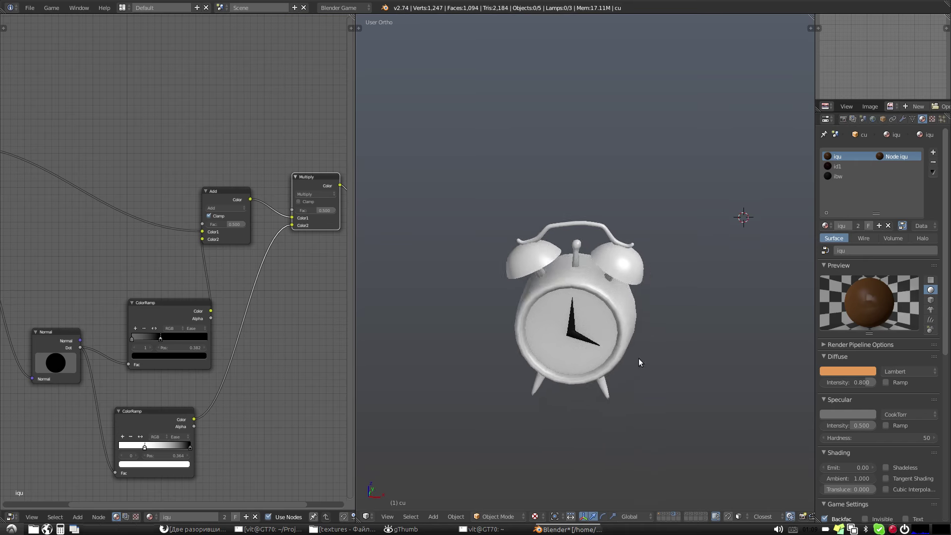
mouse_move(636, 361)
middle_mouse_down()
mouse_move(599, 349)
mouse_move(634, 391)
mouse_move(614, 388)
mouse_move(739, 380)
mouse_move(537, 374)
mouse_move(646, 382)
middle_mouse_up()
left_click(678, 517)
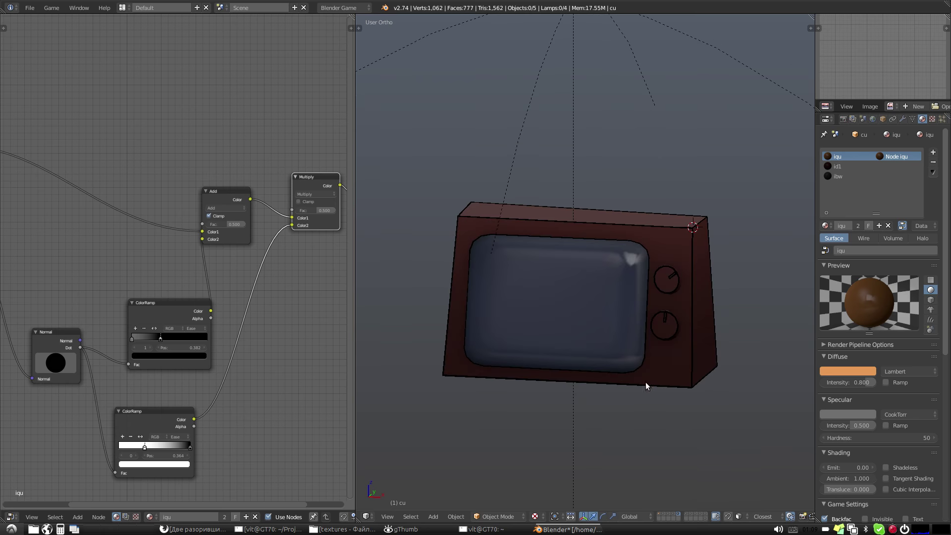
left_click(689, 517)
key("alt+z")
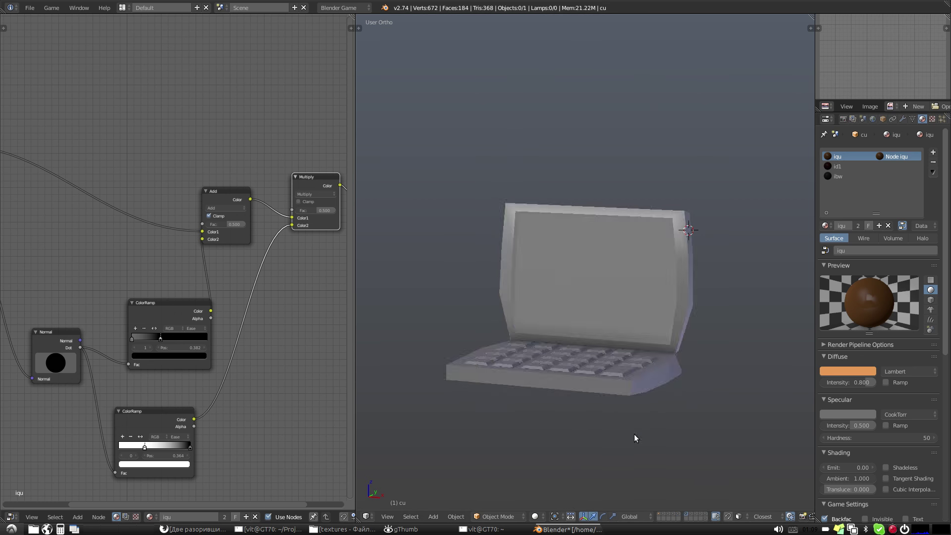
mouse_move(635, 437)
middle_mouse_down()
mouse_move(664, 399)
mouse_move(678, 418)
mouse_move(615, 420)
mouse_move(727, 407)
mouse_move(789, 380)
mouse_move(669, 399)
mouse_move(664, 444)
middle_mouse_up()
Step: Show the boombox, safe, candelabra and finally the potted plant models
left_click(692, 516)
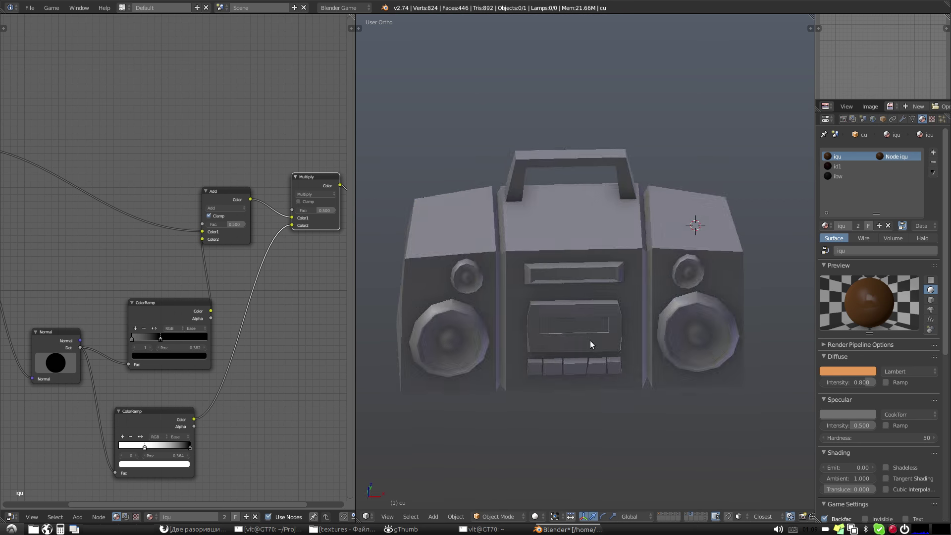
mouse_move(590, 344)
middle_mouse_down()
mouse_move(693, 331)
mouse_move(671, 328)
middle_mouse_up()
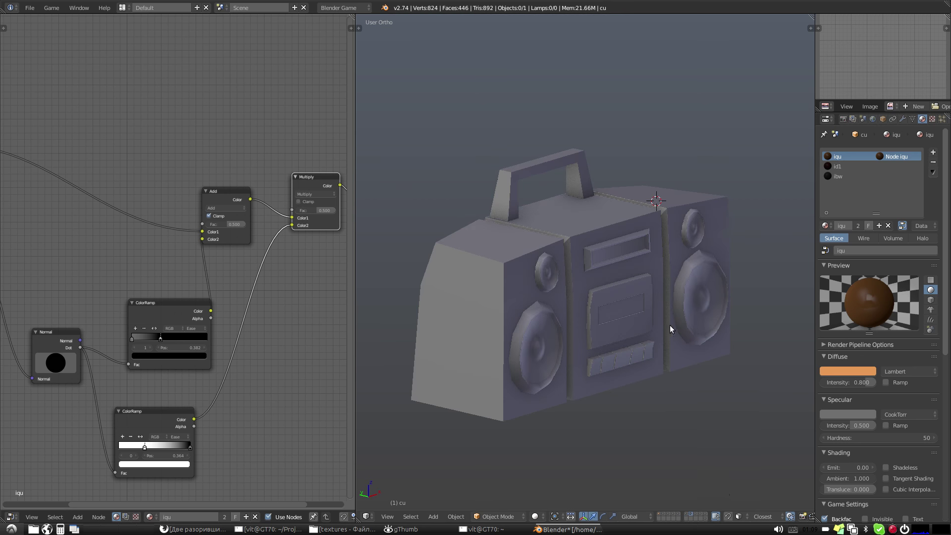
left_click(696, 516)
mouse_move(633, 472)
middle_mouse_down()
mouse_move(568, 467)
mouse_move(561, 379)
middle_mouse_up()
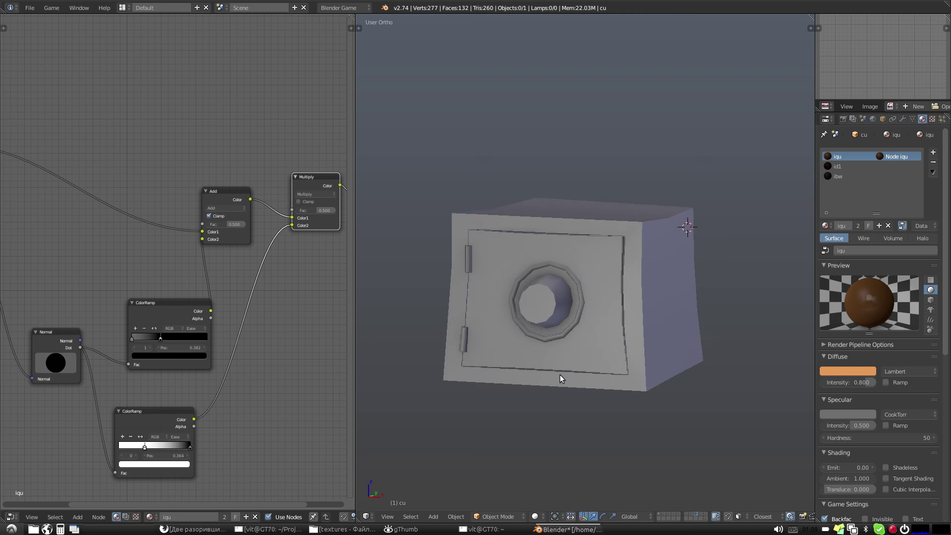
left_click(700, 517)
scroll(574, 328, "up", 2)
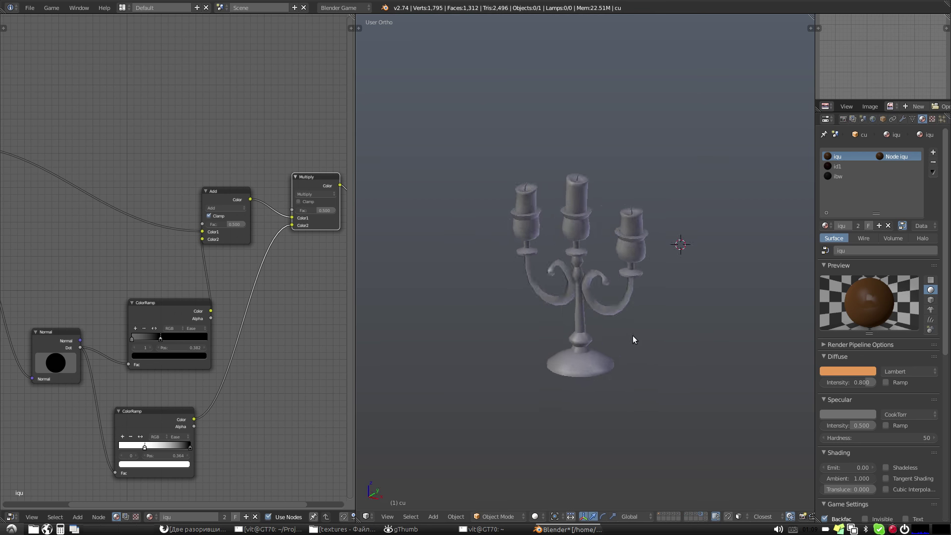
scroll(632, 335, "up", 2)
scroll(638, 331, "up", 3)
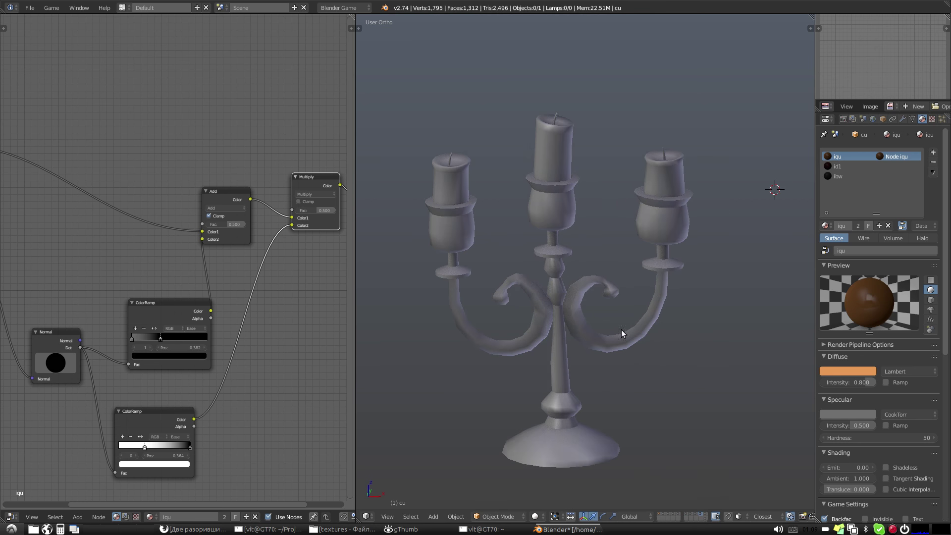
left_click(705, 515)
mouse_move(664, 386)
middle_mouse_down()
mouse_move(613, 418)
mouse_move(575, 411)
mouse_move(677, 427)
middle_mouse_up()
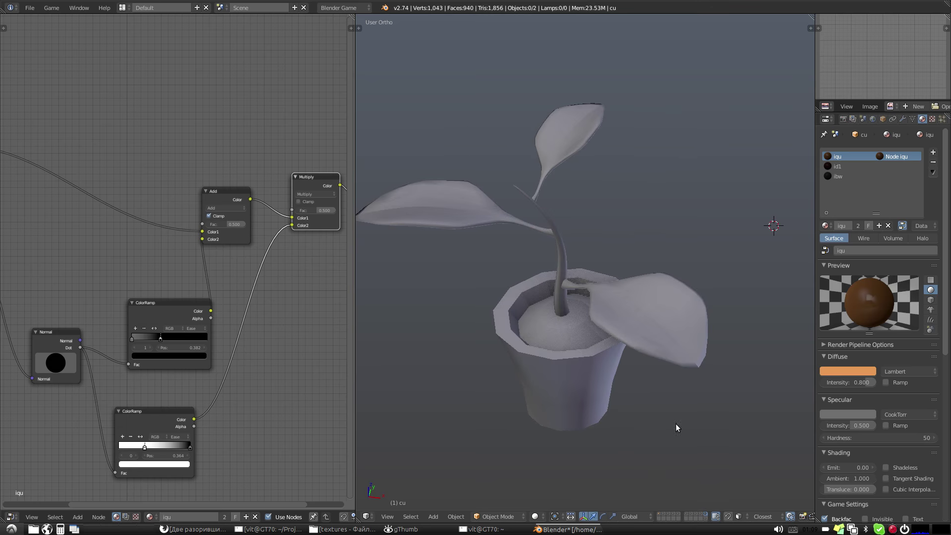